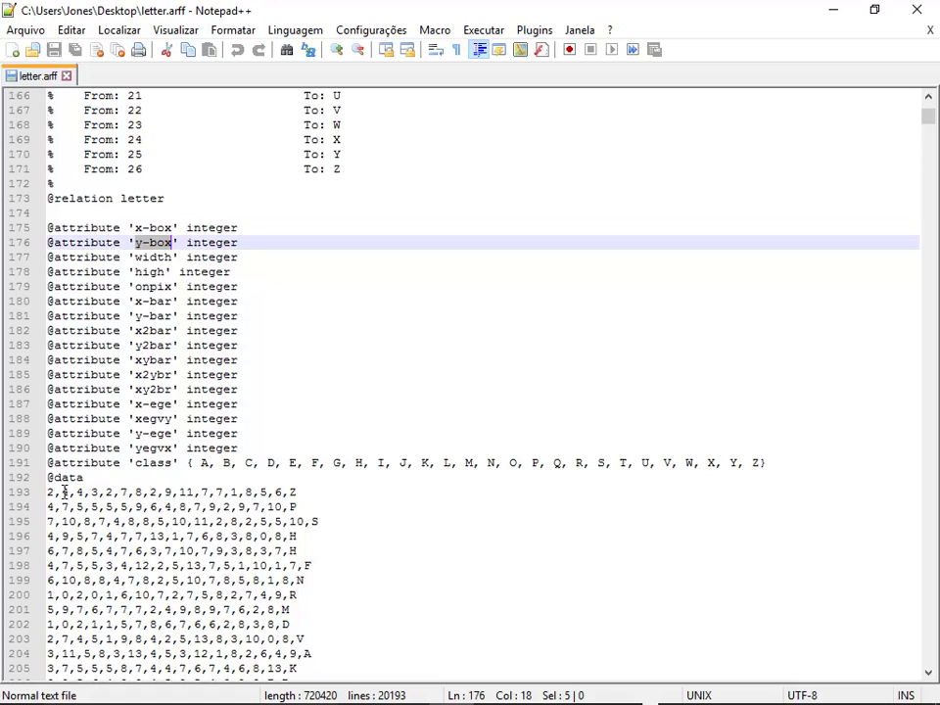
Compare the width and high attributes in letter.arff with their matching values in the first data row
{"action": "double_click", "coordinate": [153, 257]}
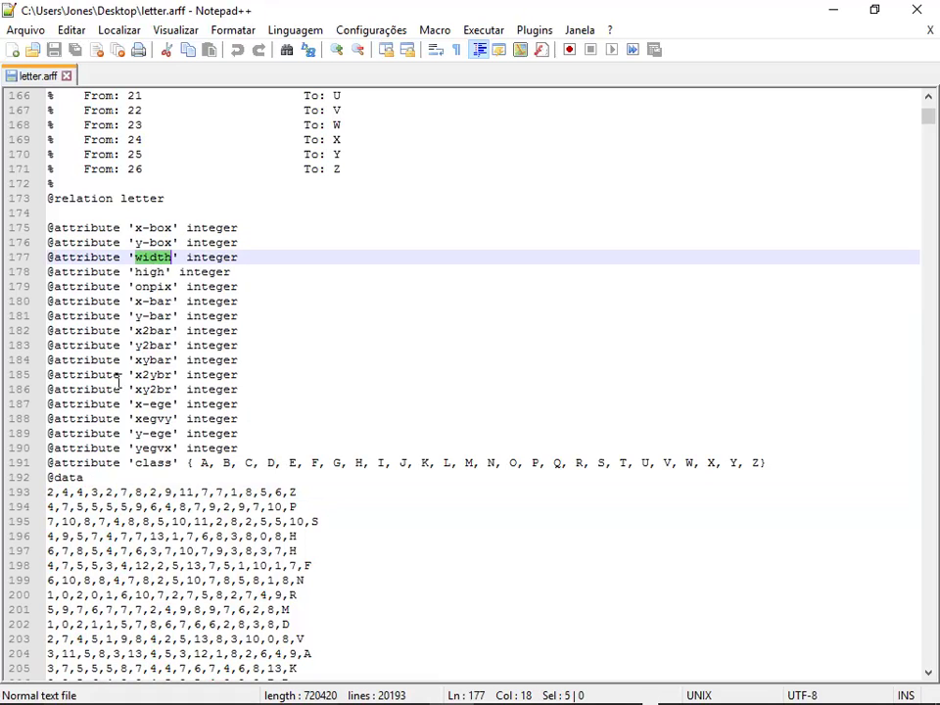
{"action": "double_click", "coordinate": [80, 492]}
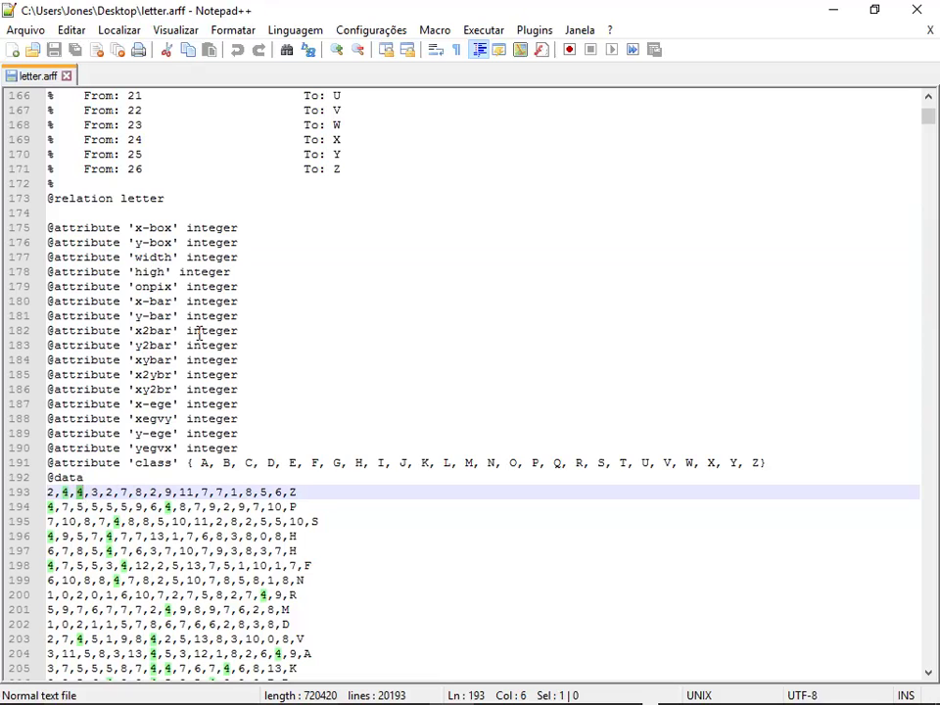
{"action": "double_click", "coordinate": [155, 271]}
{"action": "left_click", "coordinate": [91, 492]}
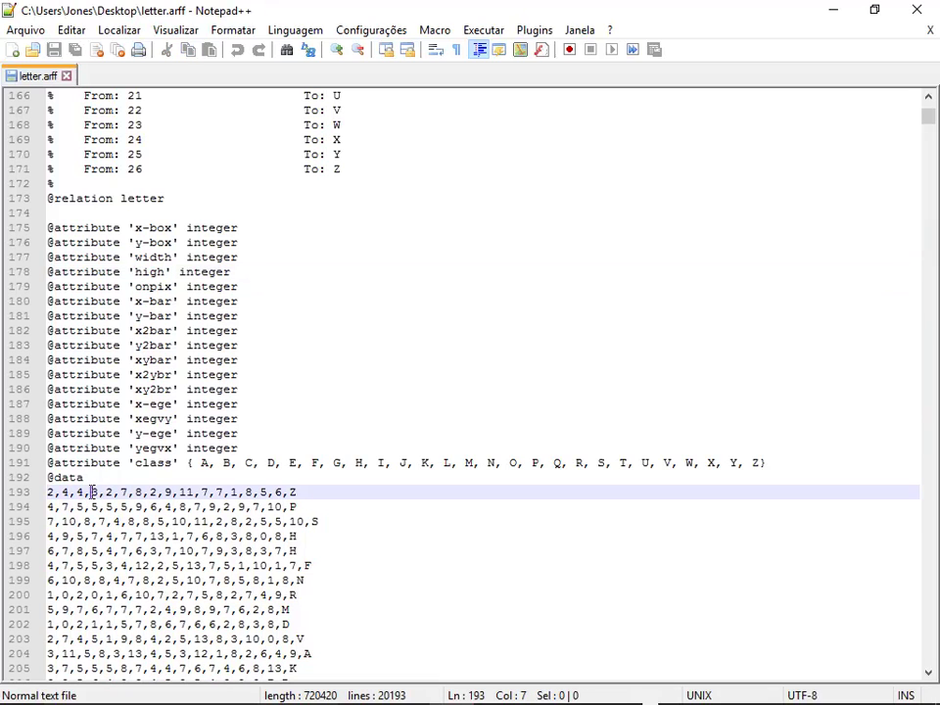
{"action": "double_click", "coordinate": [93, 491]}
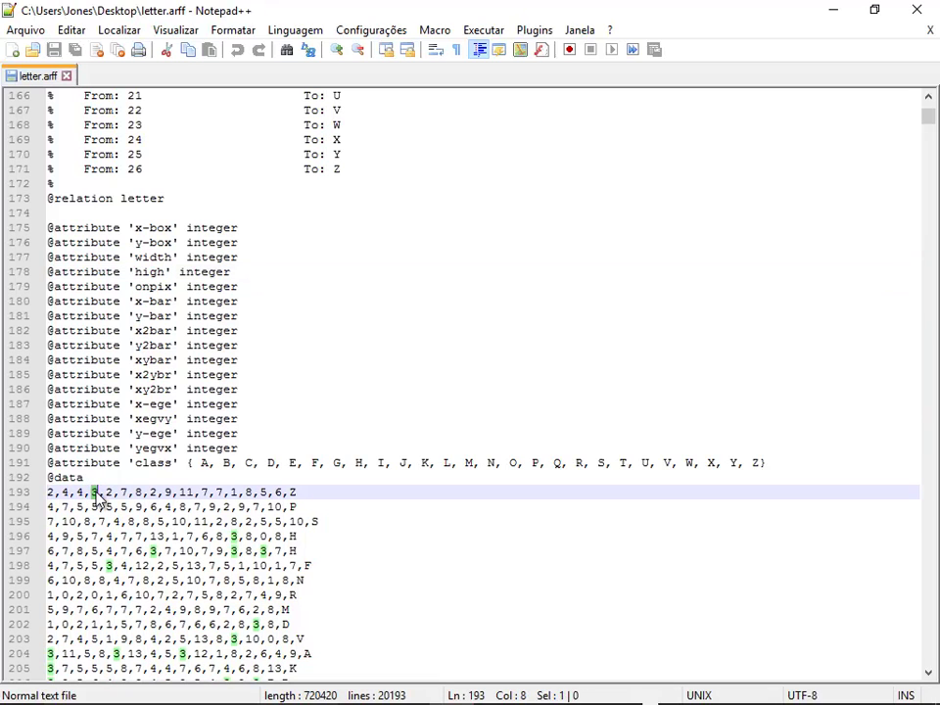
Examine the class letters that end the first three data rows of letter.arff
{"action": "double_click", "coordinate": [292, 492]}
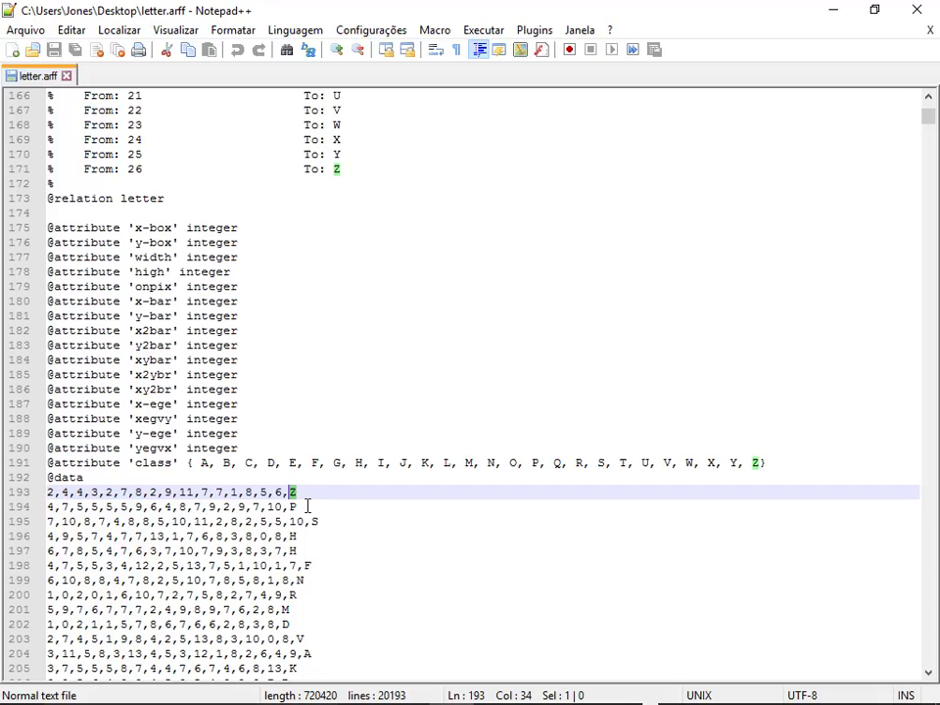
{"action": "left_click", "coordinate": [302, 507]}
{"action": "left_click", "coordinate": [325, 520]}
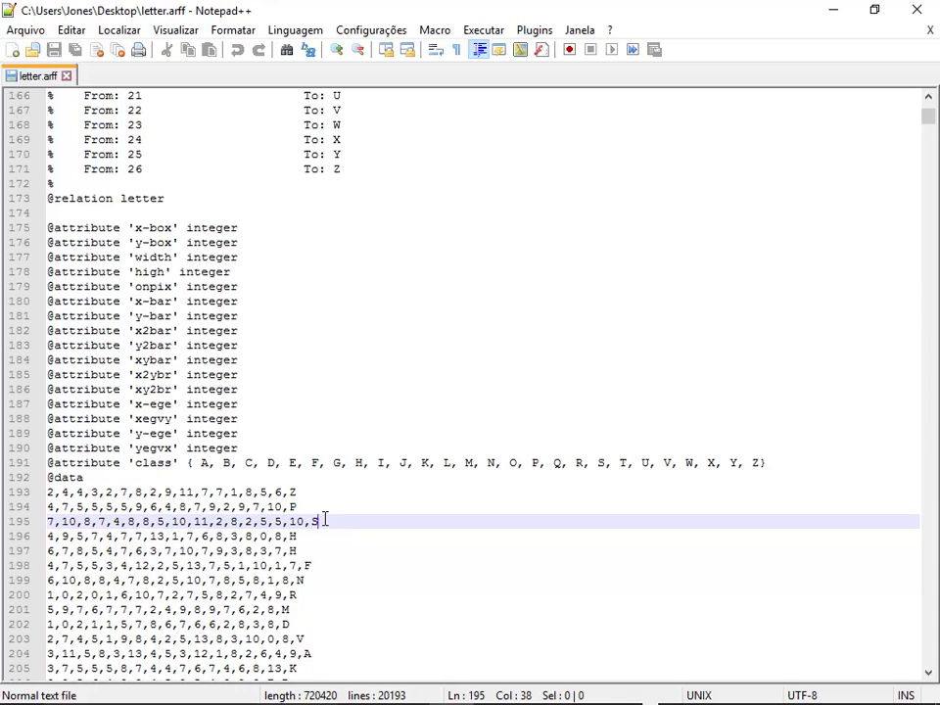
{"action": "left_click", "coordinate": [295, 492]}
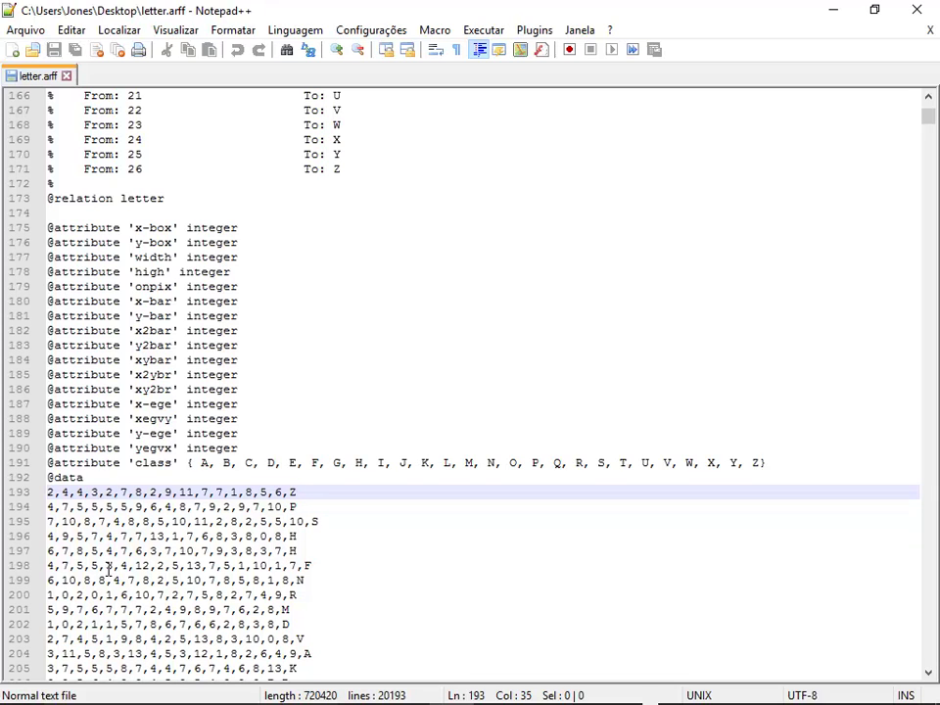
{"action": "mouse_move", "coordinate": [929, 120]}
{"action": "left_mouse_down"}
{"action": "mouse_move", "coordinate": [929, 657]}
{"action": "mouse_move", "coordinate": [928, 116]}
{"action": "left_mouse_up"}
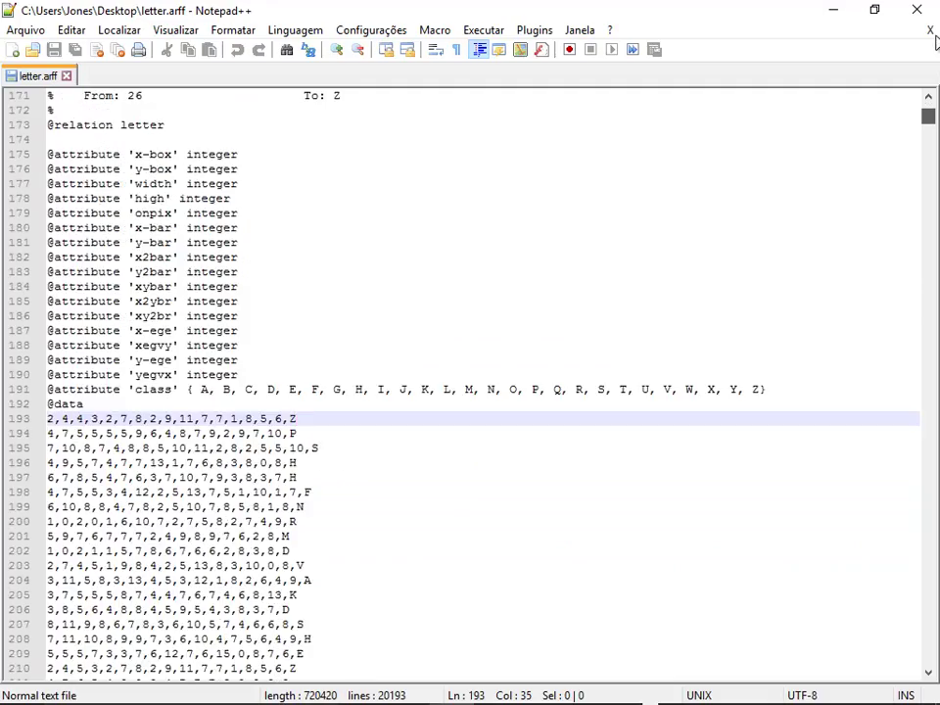
Close the text view of letter.arff and open the file in Weka Explorer
{"action": "left_click", "coordinate": [916, 9]}
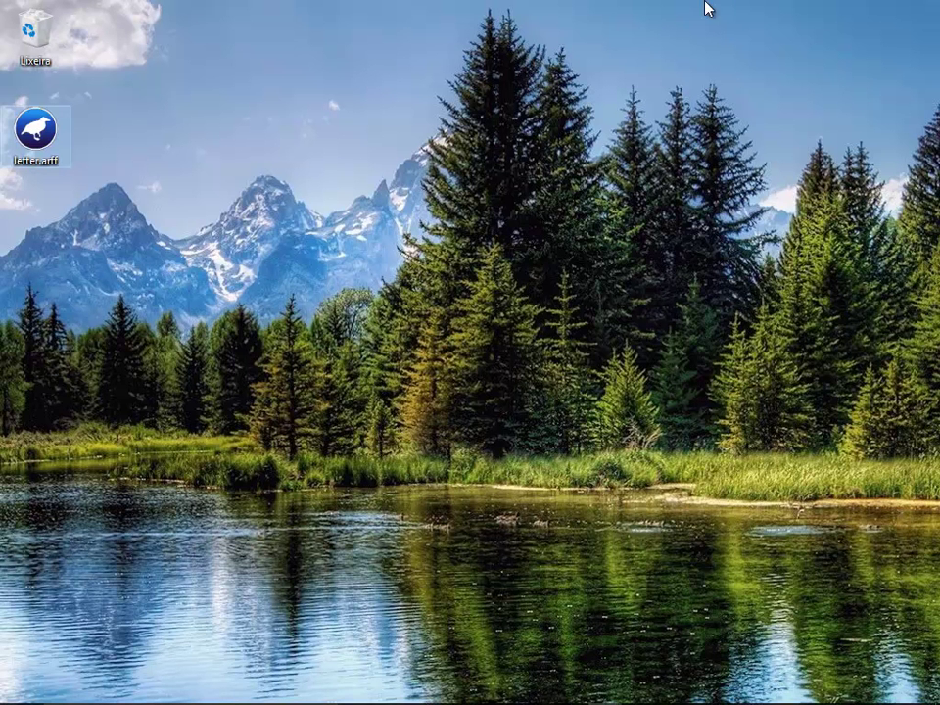
{"action": "double_click", "coordinate": [40, 126]}
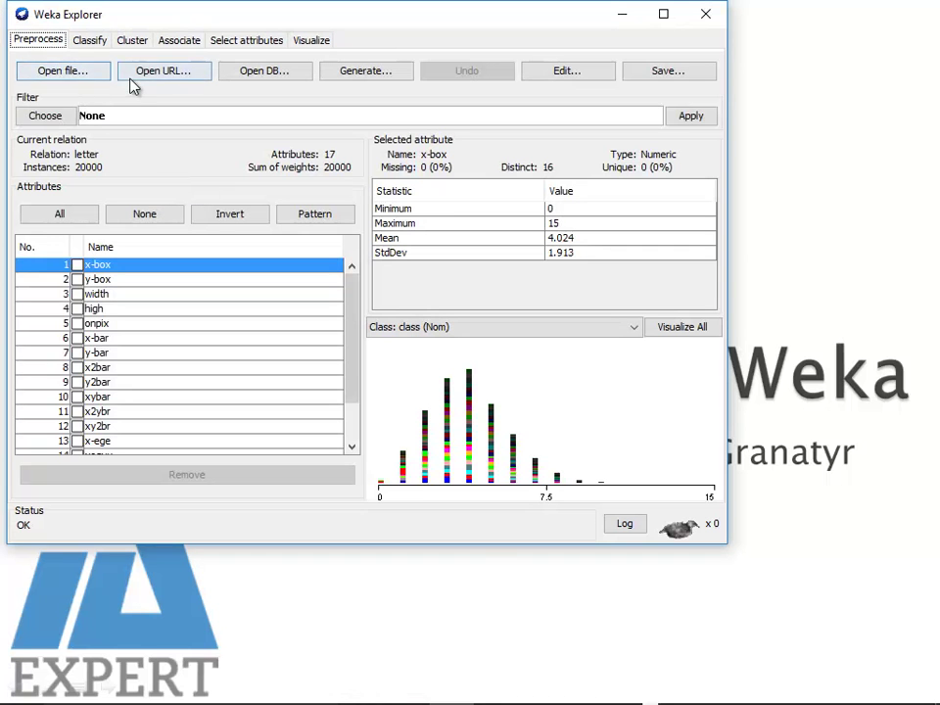
Go to the classification view and look through the rule classifiers, keeping ZeroR as the classifier
{"action": "left_click", "coordinate": [90, 43]}
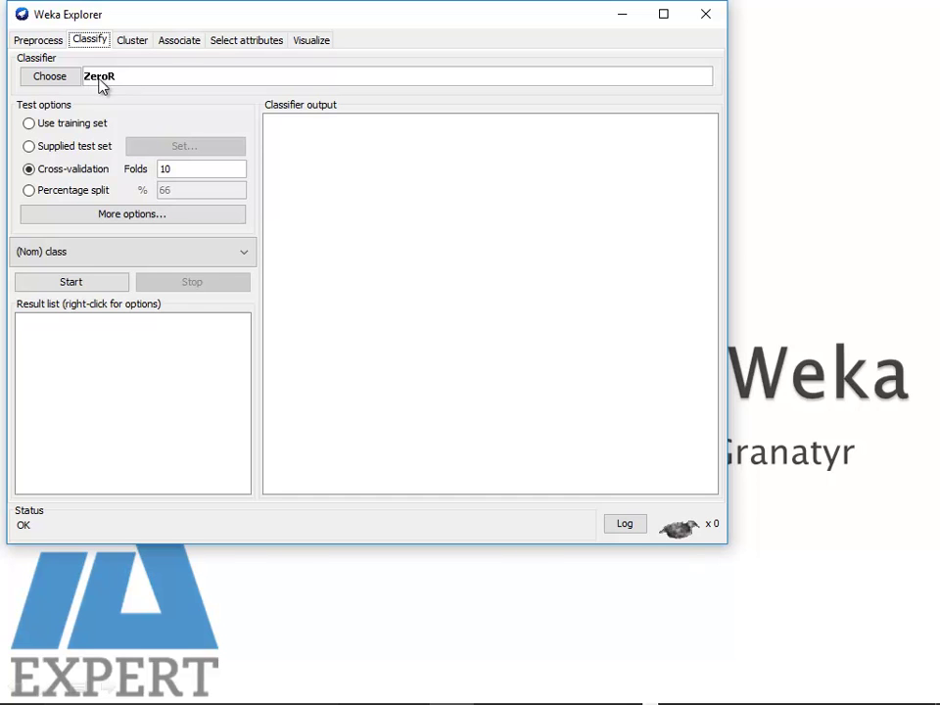
{"action": "left_click", "coordinate": [68, 82]}
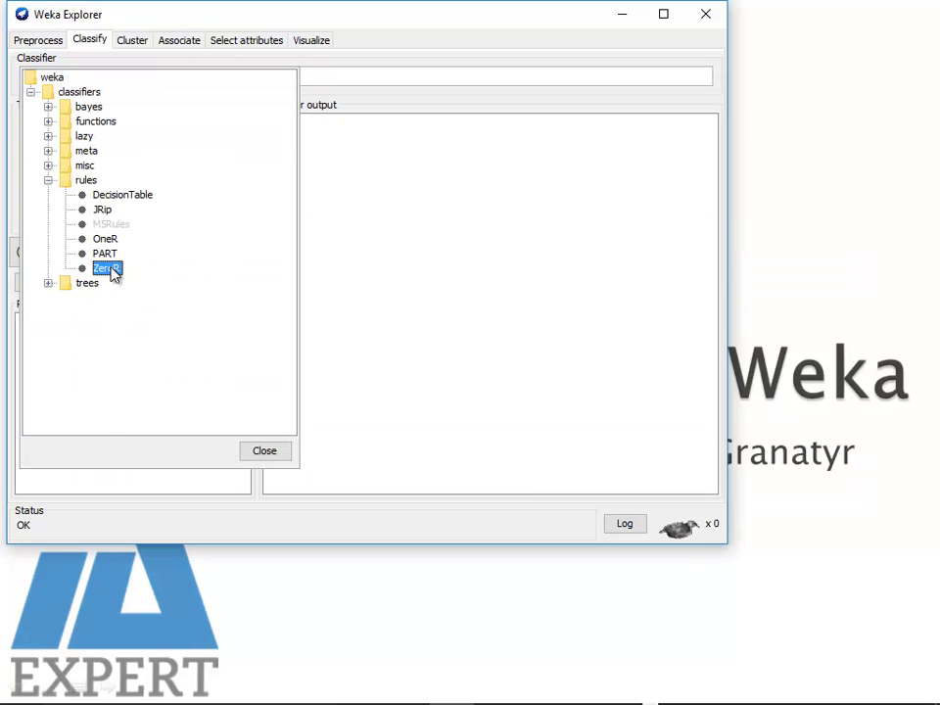
{"action": "left_click", "coordinate": [264, 450]}
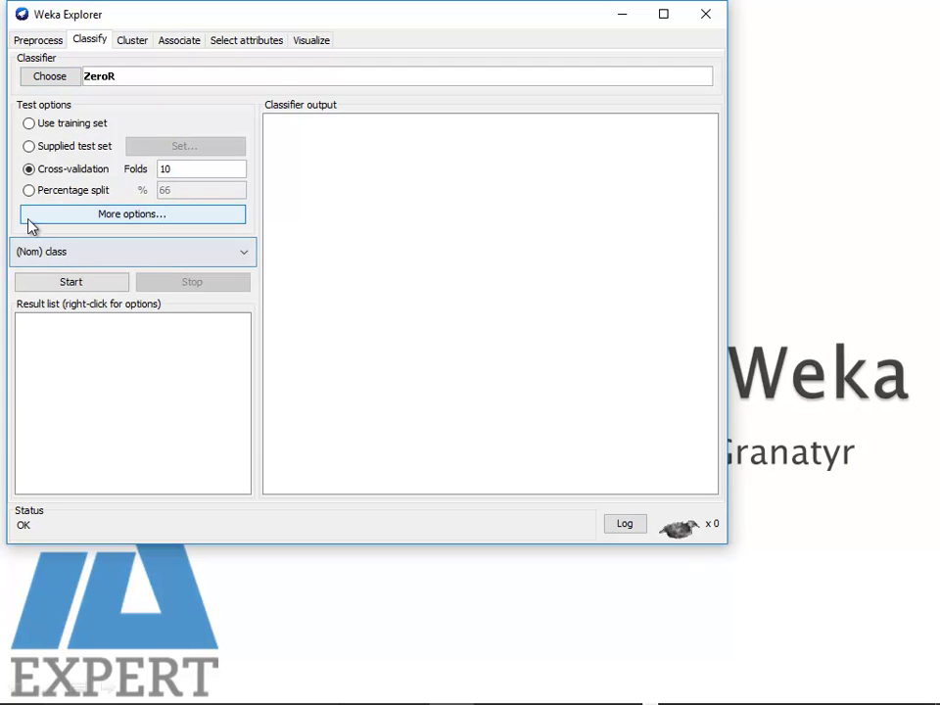
Run ZeroR with the training set as test option and the nominal class attribute as target, and view the evaluation summary
{"action": "left_click", "coordinate": [29, 125]}
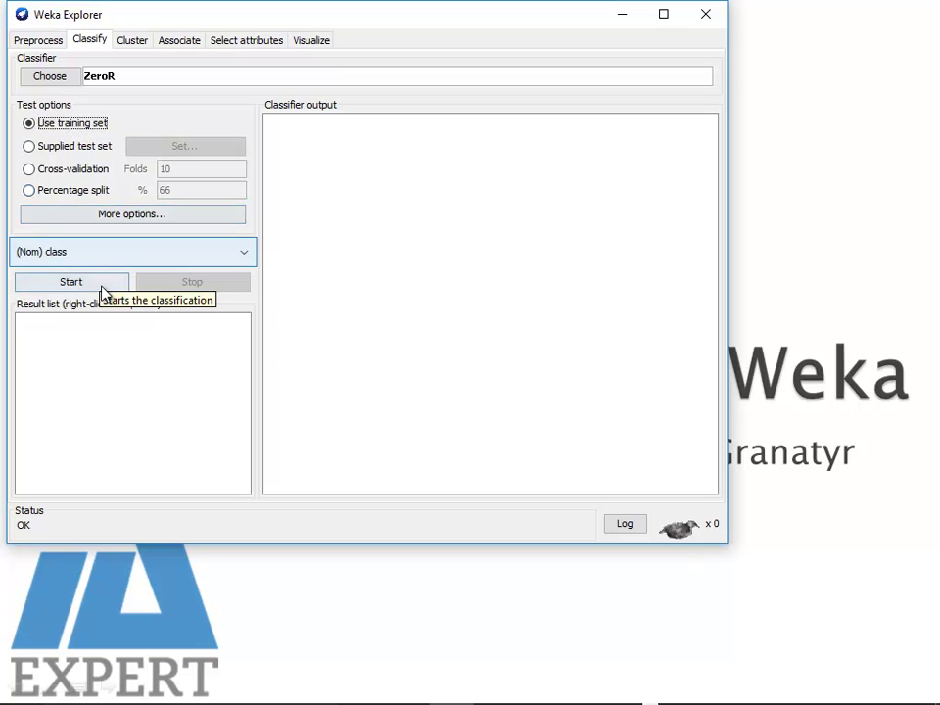
{"action": "left_click", "coordinate": [61, 255]}
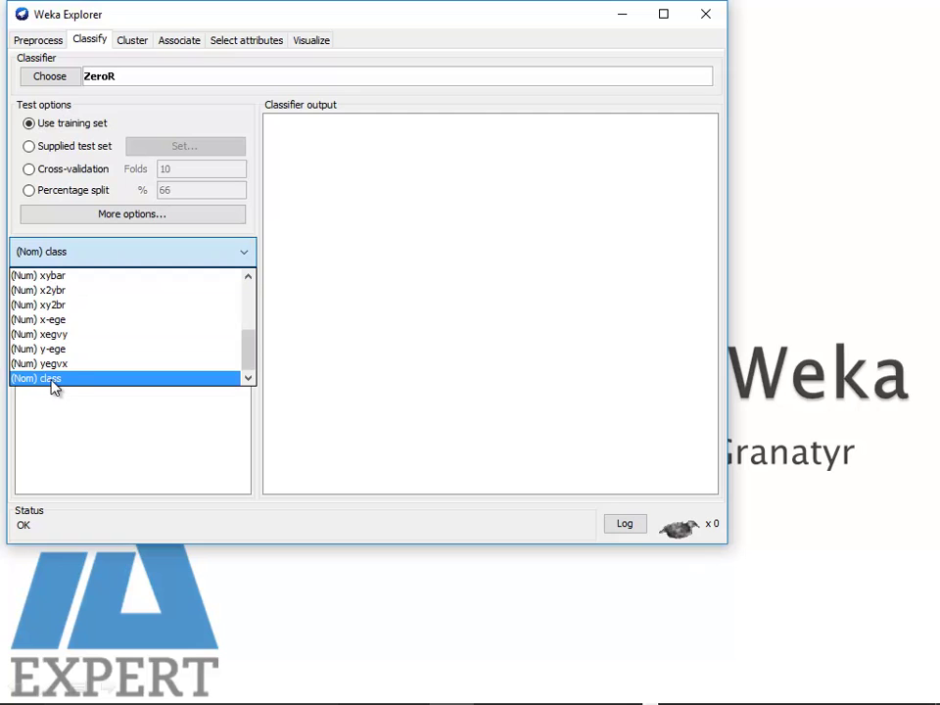
{"action": "left_click", "coordinate": [47, 381]}
{"action": "left_click", "coordinate": [69, 255]}
{"action": "left_click", "coordinate": [52, 380]}
{"action": "left_click", "coordinate": [101, 287]}
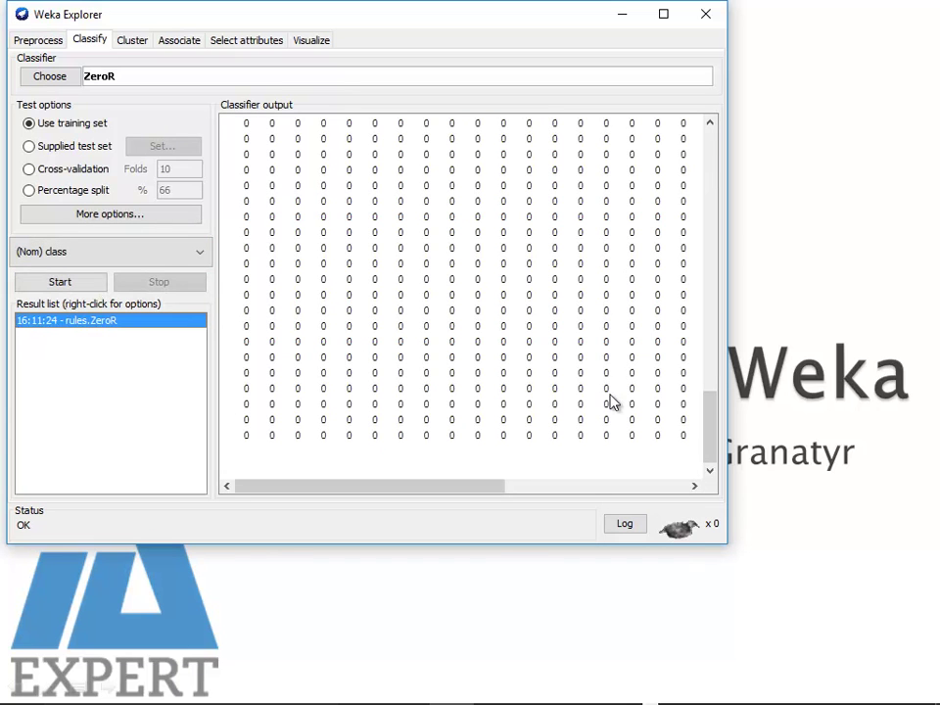
{"action": "left_click_drag", "start_coordinate": [714, 434], "coordinate": [716, 264]}
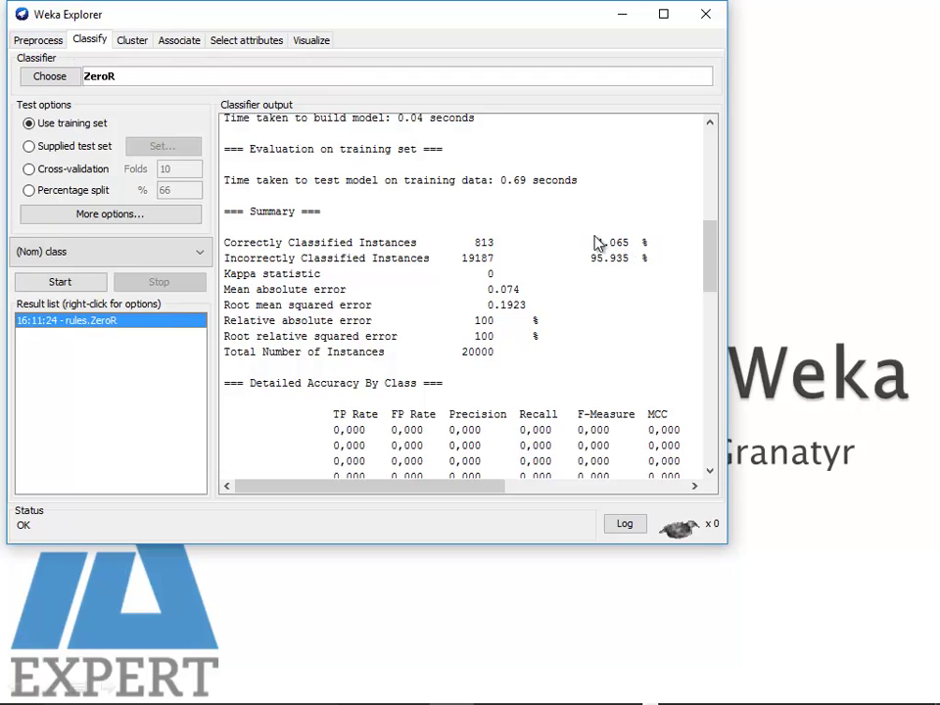
Show the class attribute's label distribution in the preprocessing view and check the counts of letters A, B and D
{"action": "left_click", "coordinate": [51, 44]}
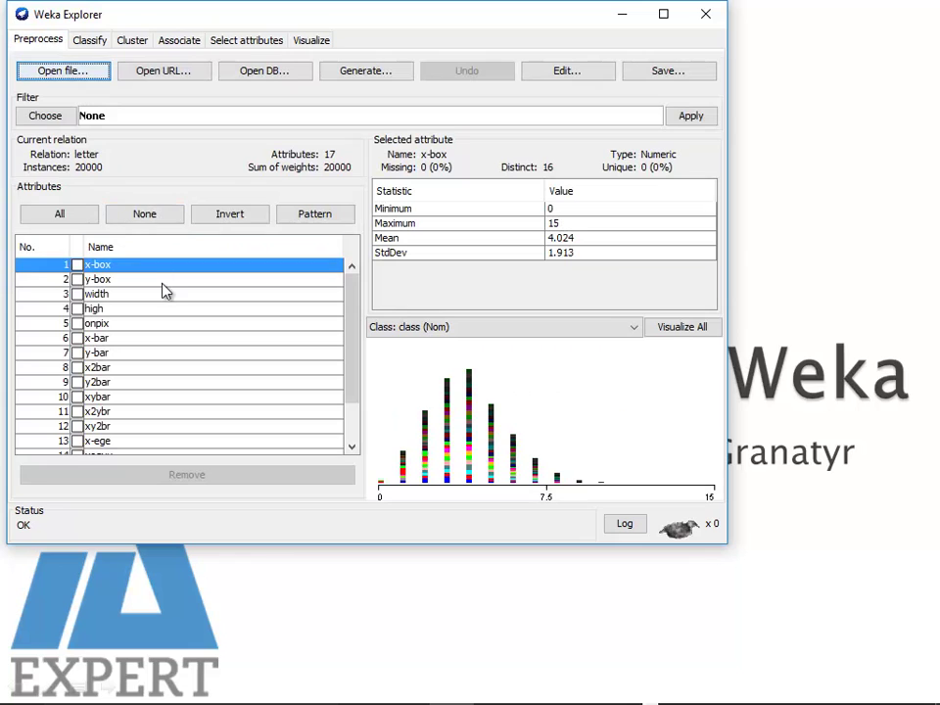
{"action": "left_click_drag", "start_coordinate": [353, 309], "coordinate": [351, 377]}
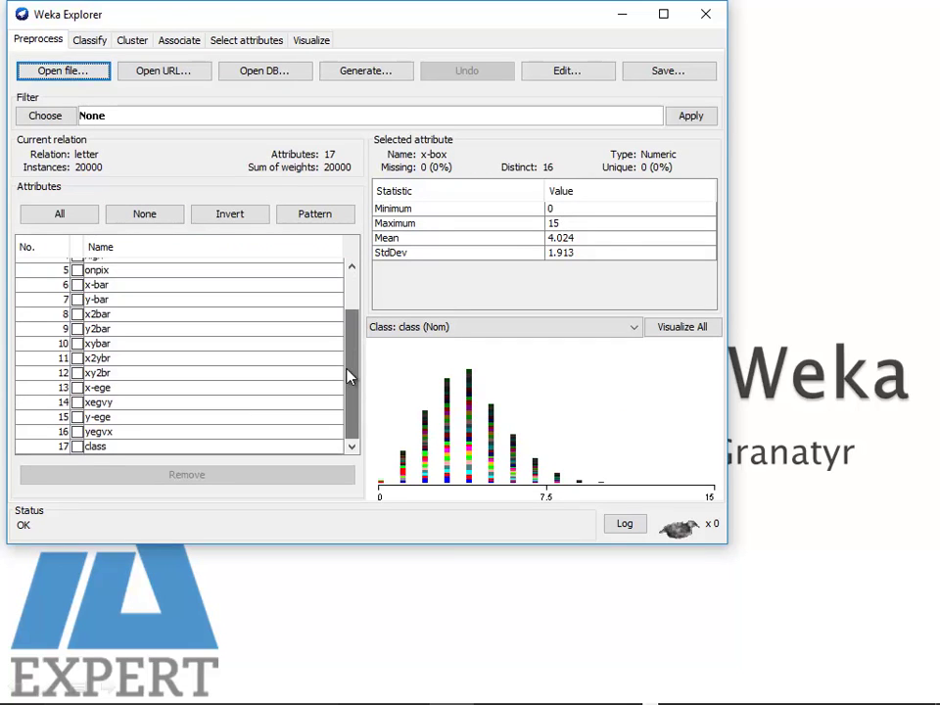
{"action": "left_click", "coordinate": [106, 447]}
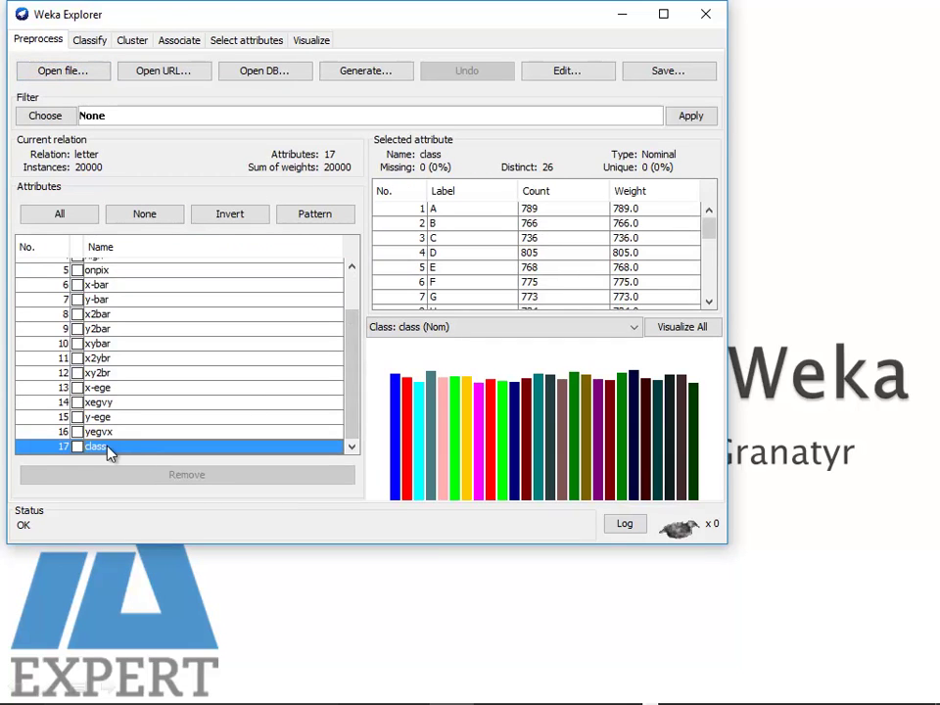
{"action": "left_click", "coordinate": [553, 209]}
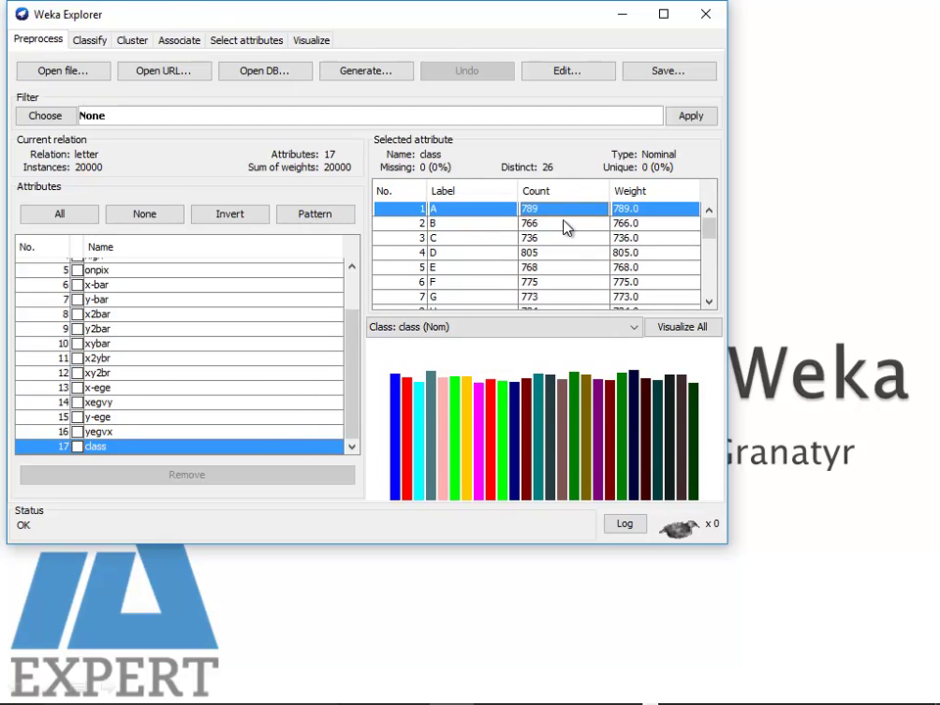
{"action": "left_click", "coordinate": [541, 223]}
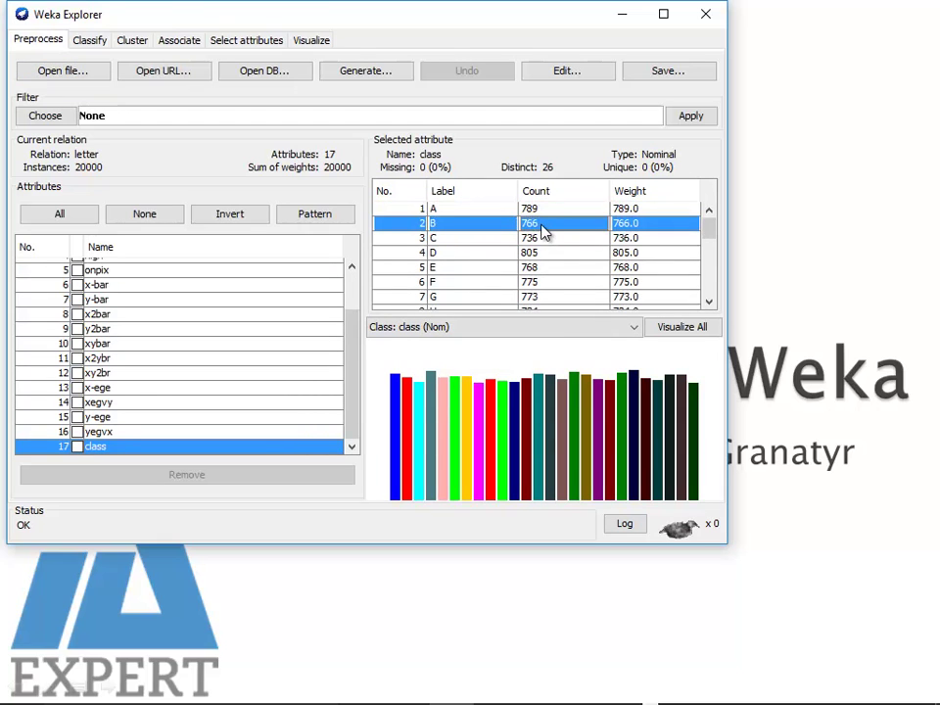
{"action": "left_click", "coordinate": [551, 211]}
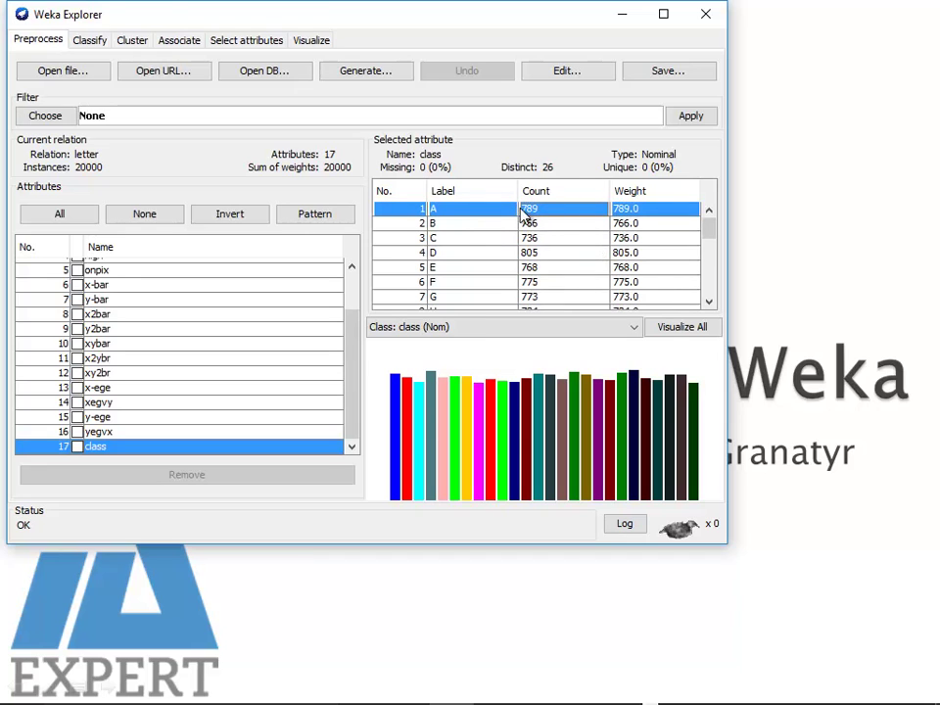
{"action": "left_click", "coordinate": [546, 254]}
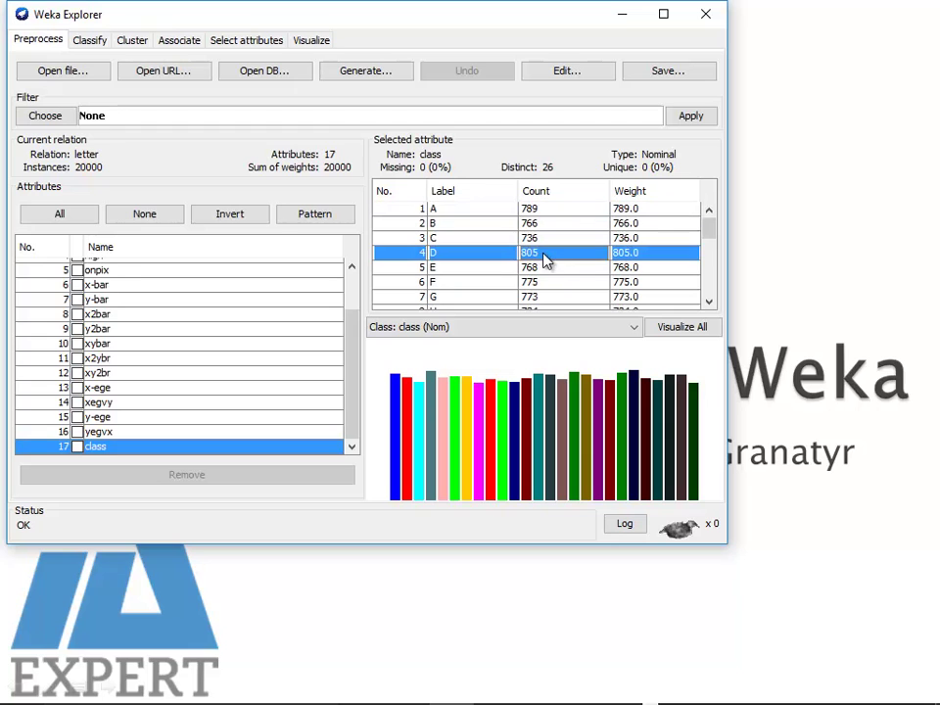
Look through the remaining class label counts down to Z to find the most frequent letter, marking label U
{"action": "left_click", "coordinate": [709, 302]}
{"action": "left_click", "coordinate": [709, 303]}
{"action": "left_click", "coordinate": [709, 303]}
{"action": "left_click", "coordinate": [710, 302]}
{"action": "left_click", "coordinate": [711, 302]}
{"action": "left_click", "coordinate": [710, 302]}
{"action": "left_click", "coordinate": [710, 303]}
{"action": "left_click", "coordinate": [710, 303]}
{"action": "left_click", "coordinate": [710, 303]}
{"action": "left_click", "coordinate": [710, 303]}
{"action": "left_click", "coordinate": [710, 303]}
{"action": "left_click", "coordinate": [710, 303]}
{"action": "left_click", "coordinate": [710, 303]}
{"action": "left_click", "coordinate": [710, 302]}
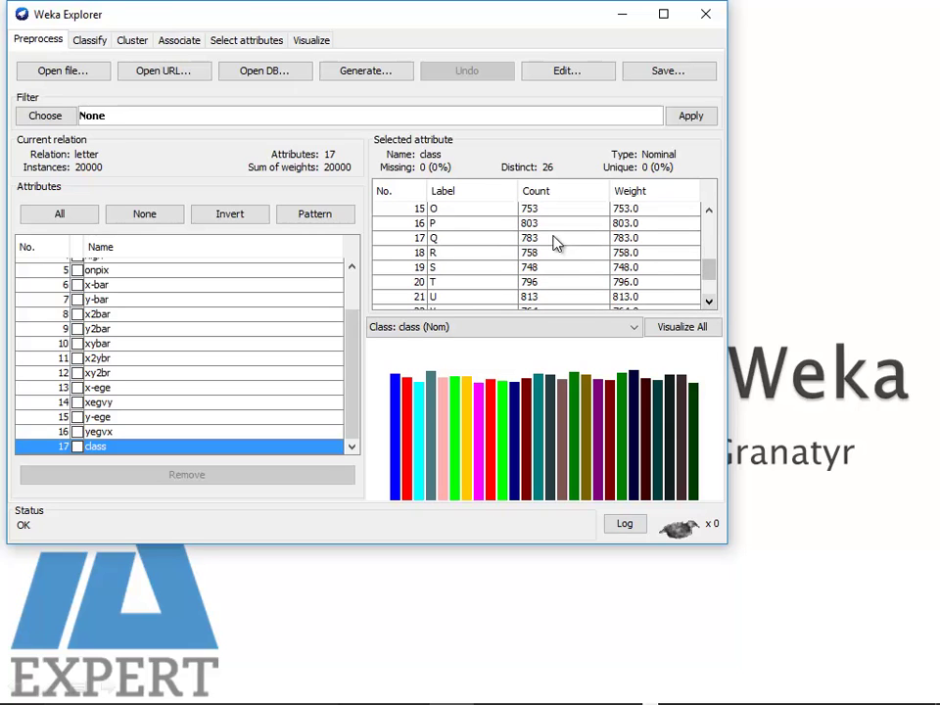
{"action": "left_click", "coordinate": [543, 298]}
{"action": "left_click", "coordinate": [710, 302]}
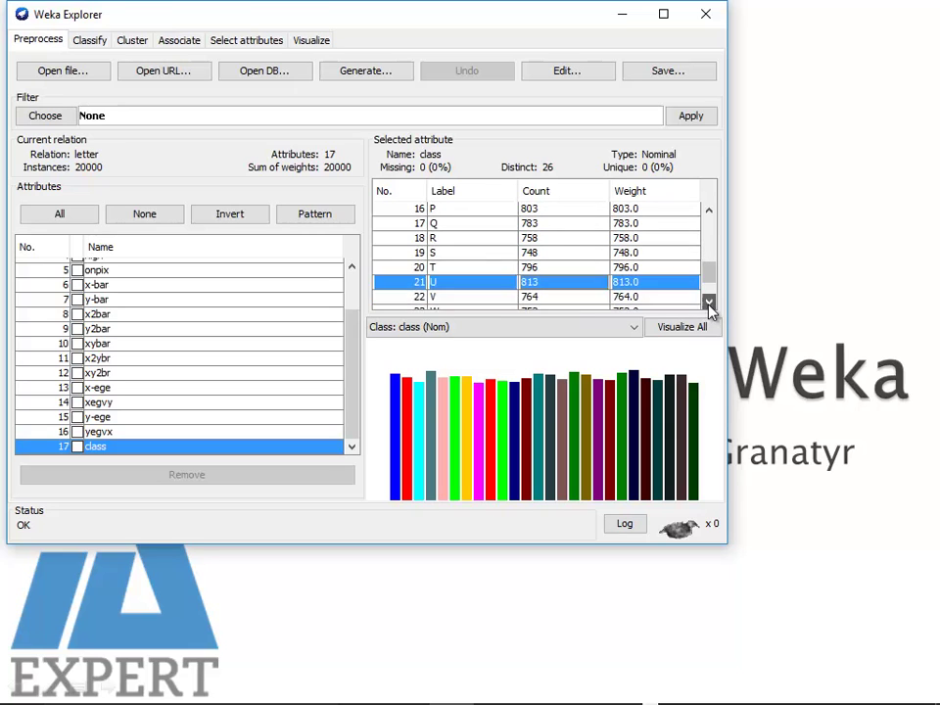
{"action": "left_click", "coordinate": [710, 302]}
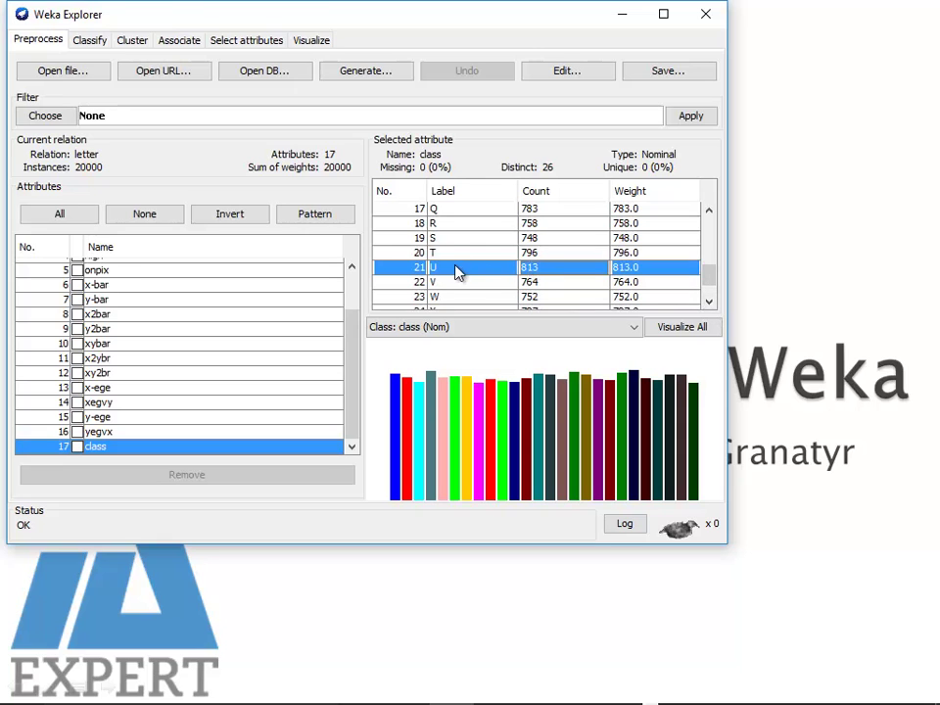
{"action": "left_click", "coordinate": [709, 304]}
{"action": "left_click", "coordinate": [709, 304]}
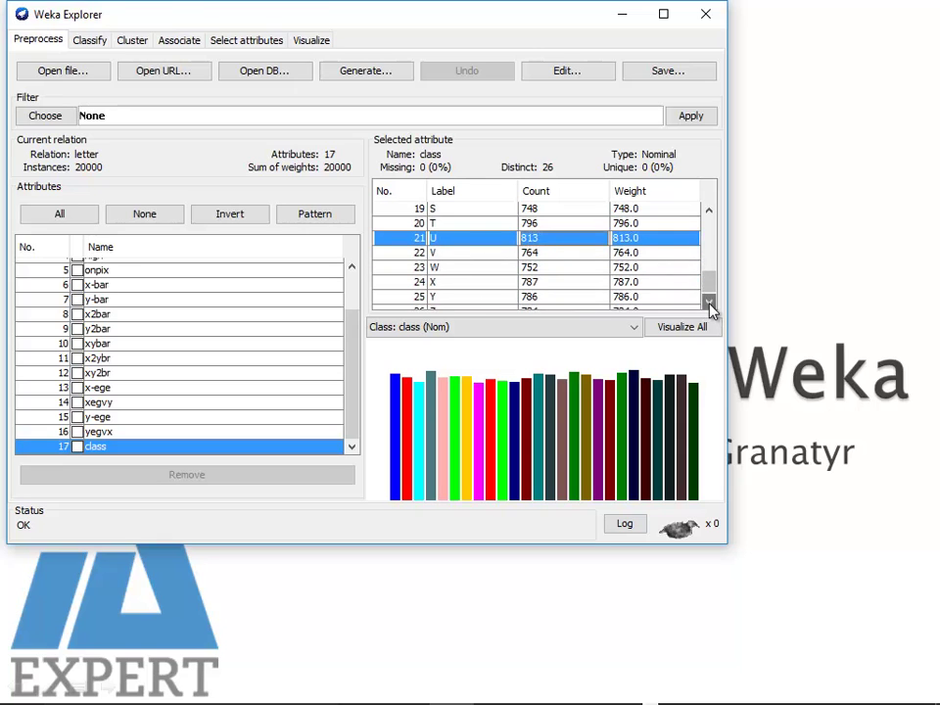
{"action": "left_click", "coordinate": [709, 305]}
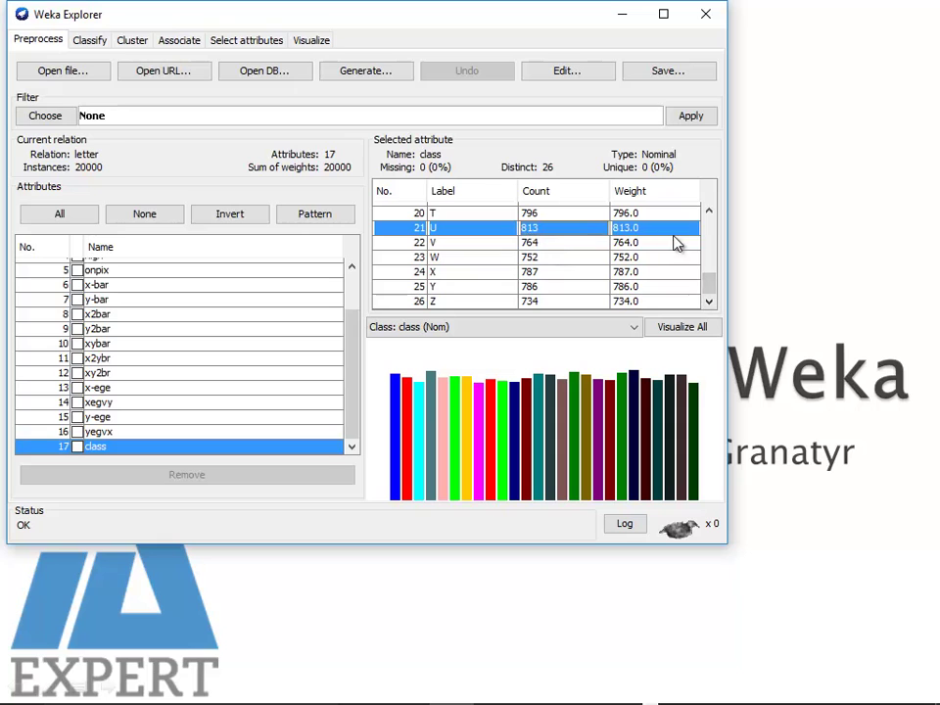
{"action": "left_click", "coordinate": [709, 213]}
{"action": "left_click", "coordinate": [709, 212]}
{"action": "left_click", "coordinate": [709, 212]}
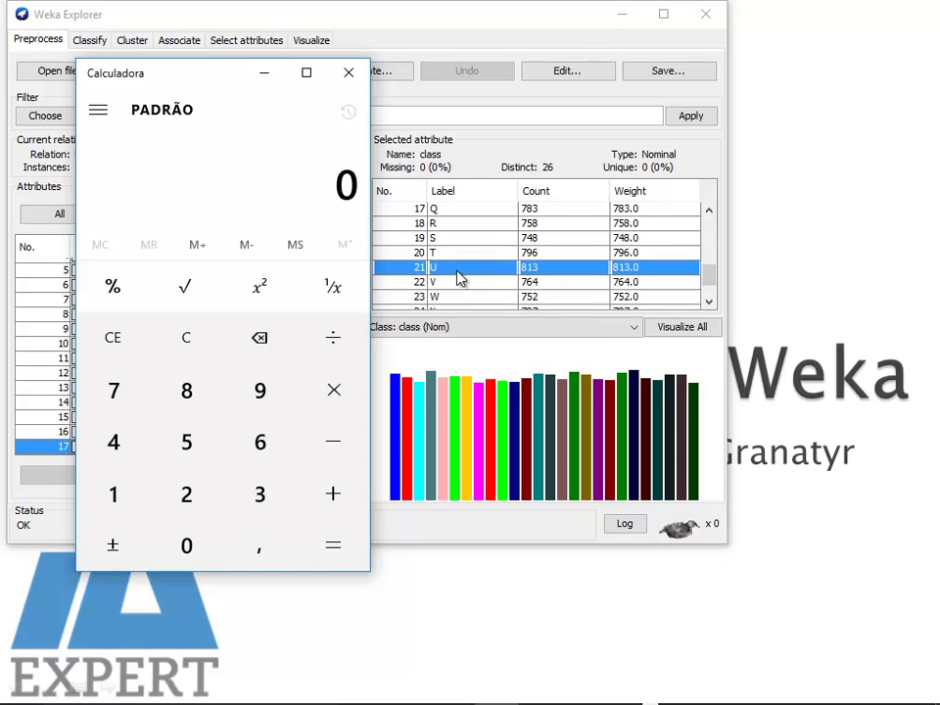
Switch to the calculator and divide 813 by 20000
{"action": "left_click", "coordinate": [186, 391]}
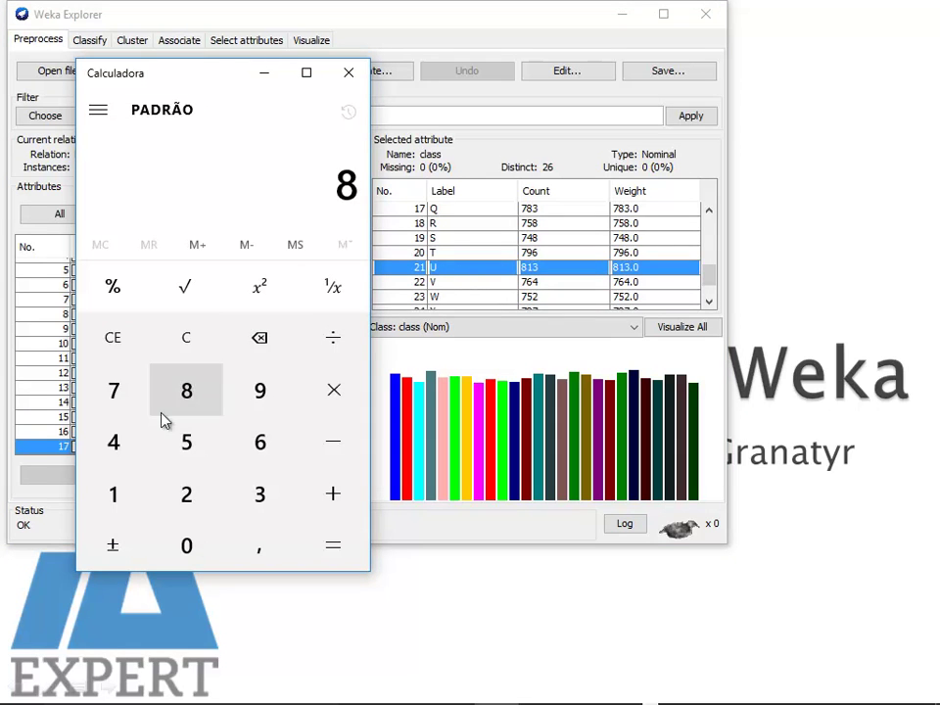
{"action": "left_click", "coordinate": [119, 490]}
{"action": "left_click", "coordinate": [260, 501]}
{"action": "left_click", "coordinate": [343, 348]}
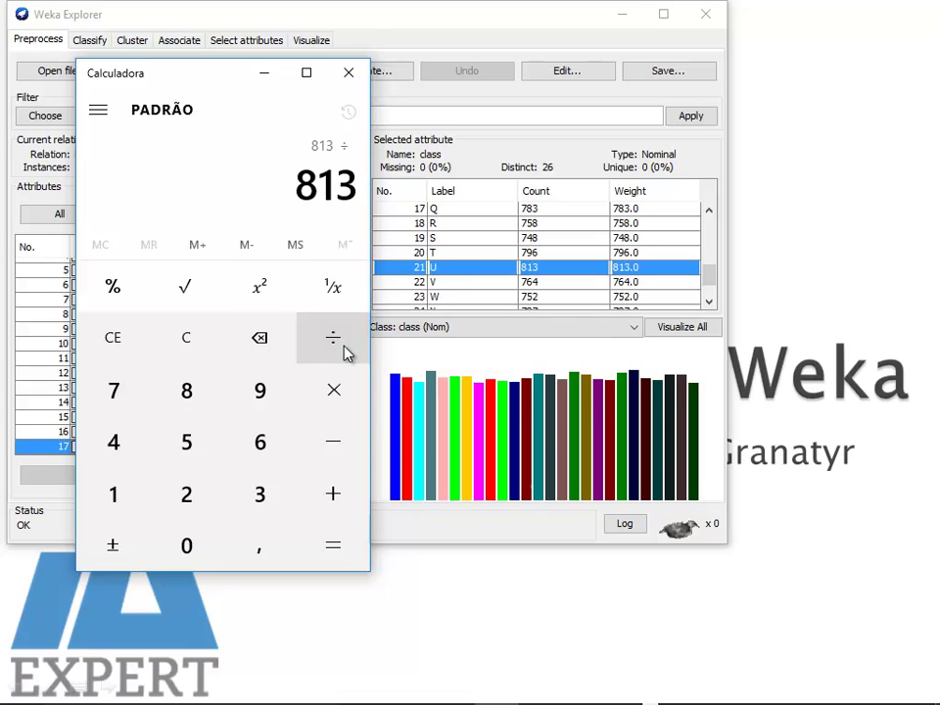
{"action": "left_click", "coordinate": [181, 506]}
{"action": "left_click", "coordinate": [186, 543]}
{"action": "left_click", "coordinate": [185, 543]}
{"action": "left_click", "coordinate": [185, 543]}
{"action": "left_click", "coordinate": [186, 543]}
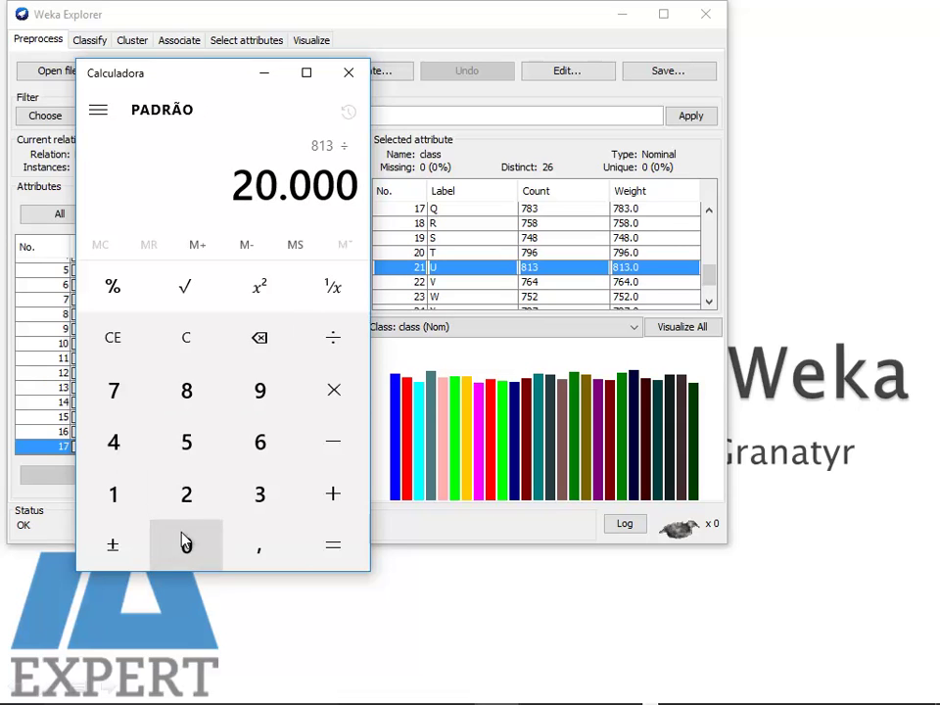
{"action": "left_click", "coordinate": [326, 545]}
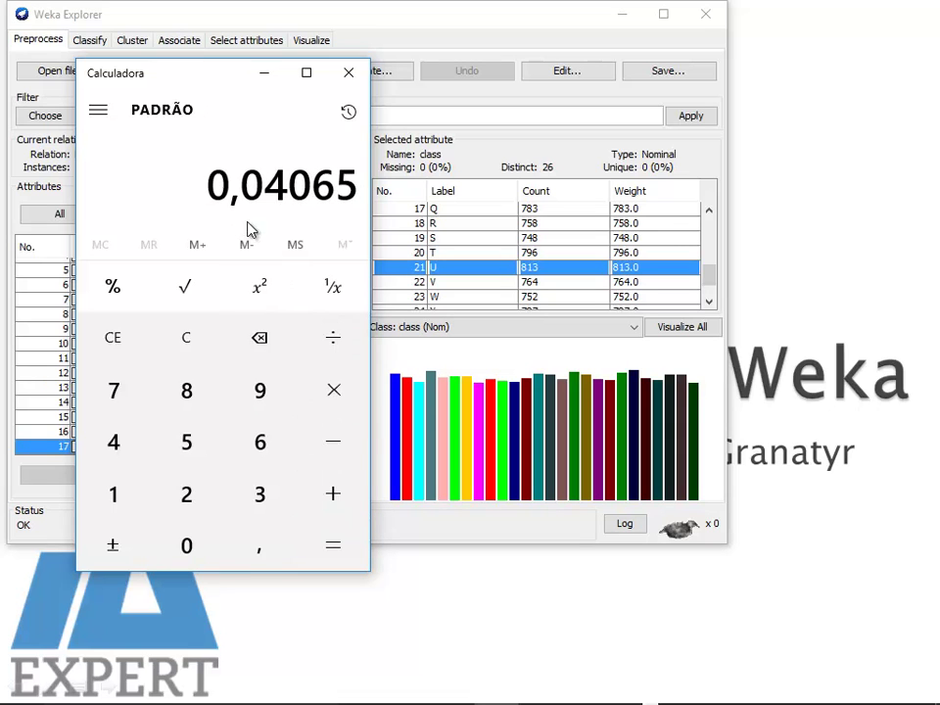
Multiply the quotient by 100 to get the percentage for the majority class
{"action": "left_click", "coordinate": [341, 396]}
{"action": "left_click", "coordinate": [119, 496]}
{"action": "left_click", "coordinate": [181, 541]}
{"action": "left_click", "coordinate": [188, 545]}
{"action": "left_click", "coordinate": [323, 547]}
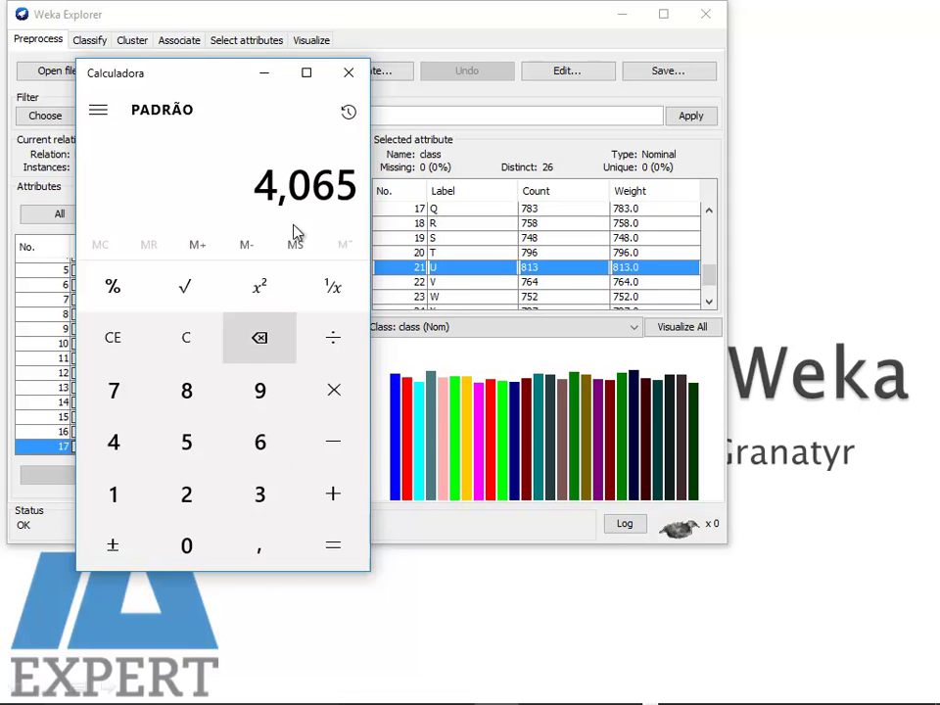
Compare the calculator's percentage with ZeroR's correctly classified instances and with the count of class label U, keeping the calculator beside the results
{"action": "left_click_drag", "start_coordinate": [206, 79], "coordinate": [590, 105]}
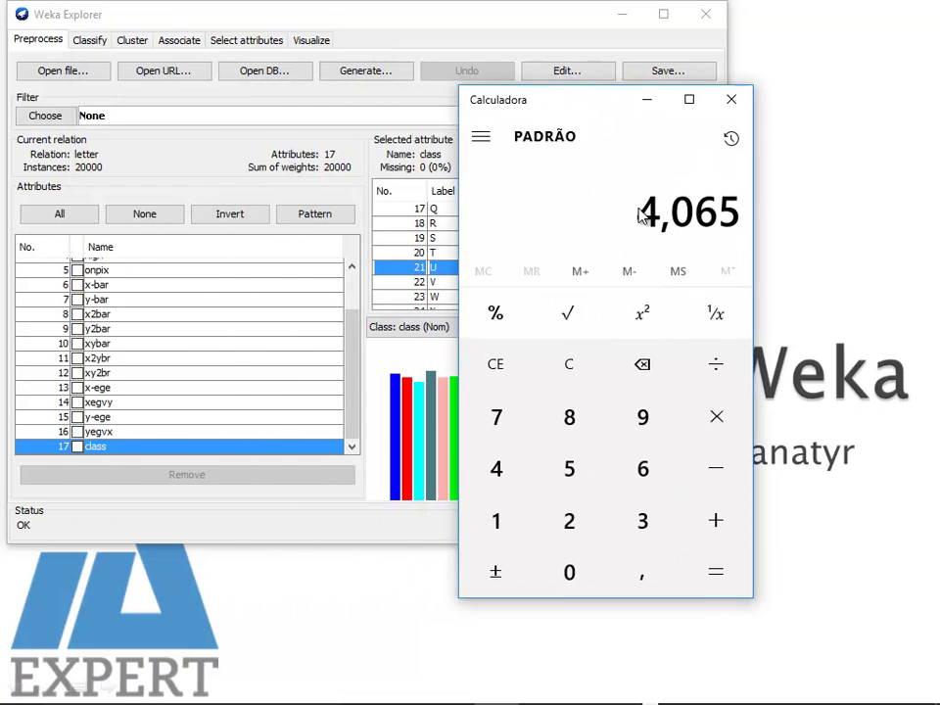
{"action": "left_click", "coordinate": [98, 40]}
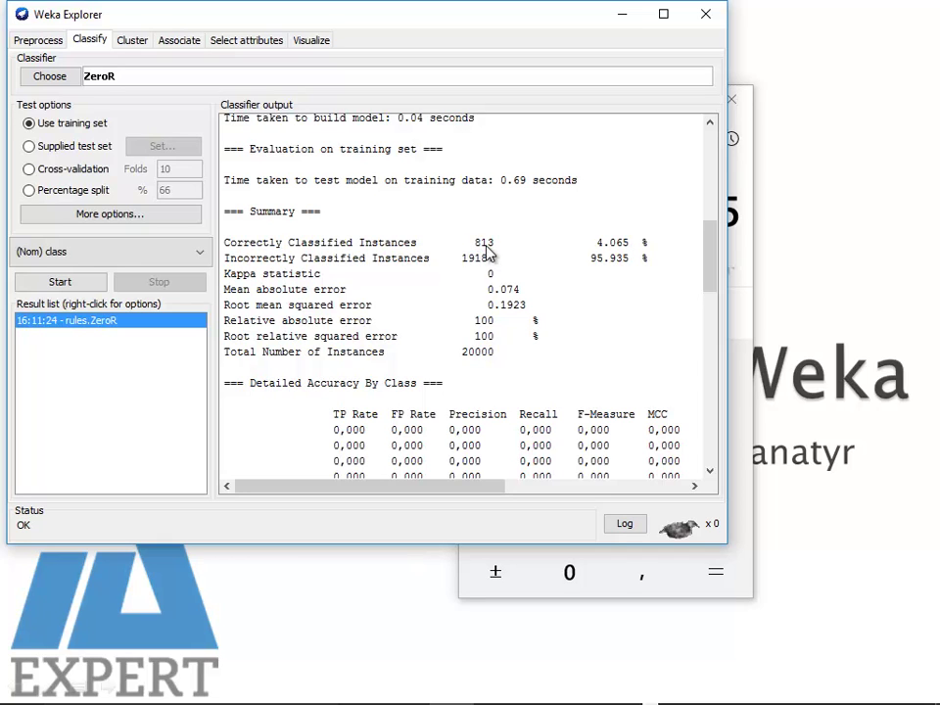
{"action": "left_click", "coordinate": [39, 38]}
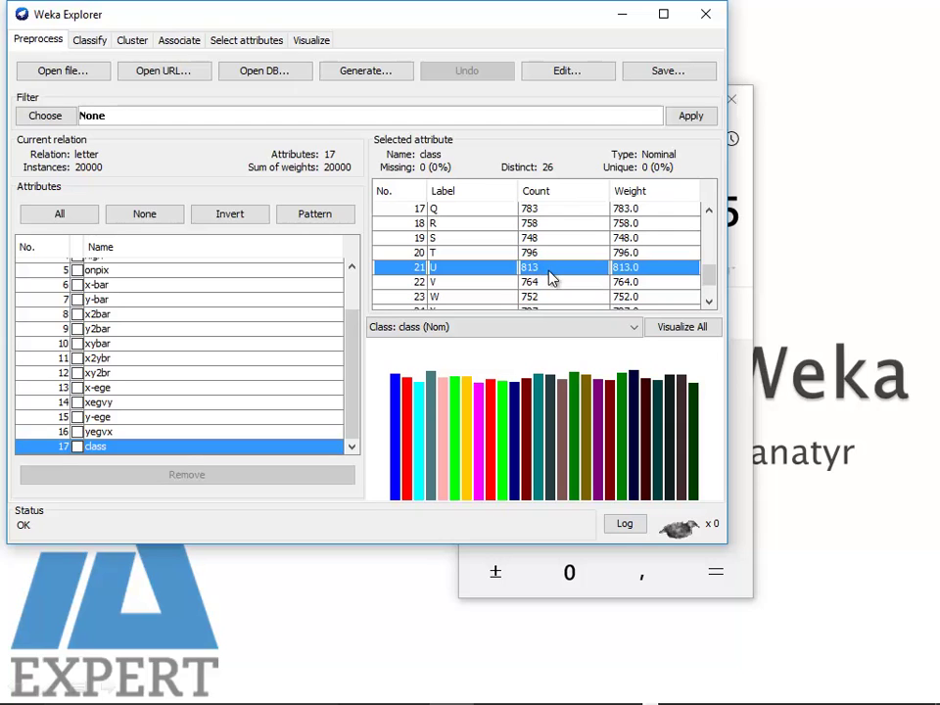
{"action": "left_click", "coordinate": [751, 196]}
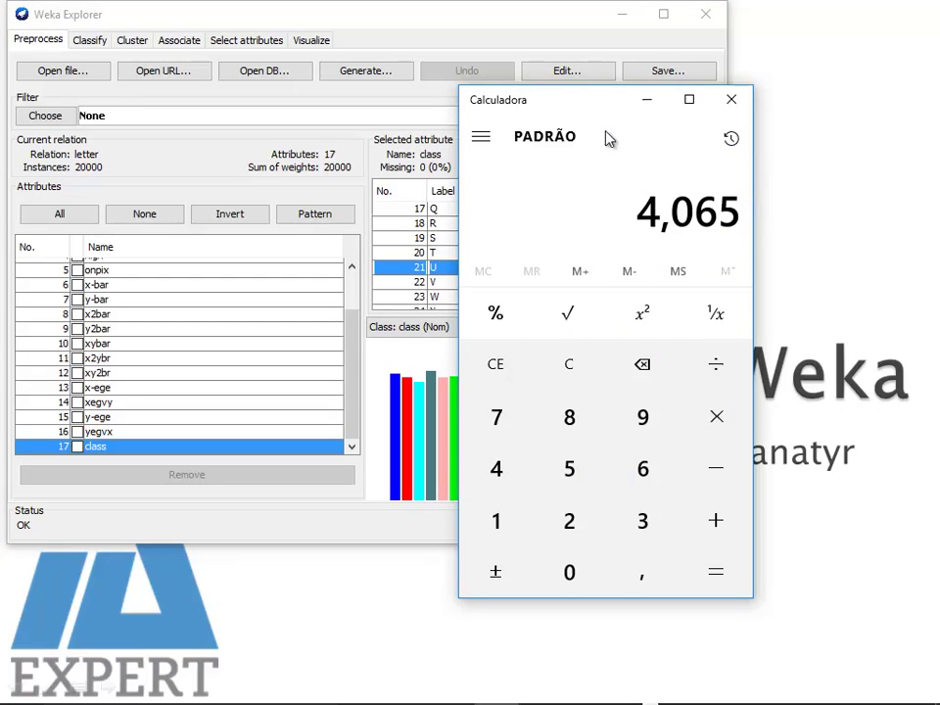
{"action": "left_click_drag", "start_coordinate": [562, 103], "coordinate": [600, 81]}
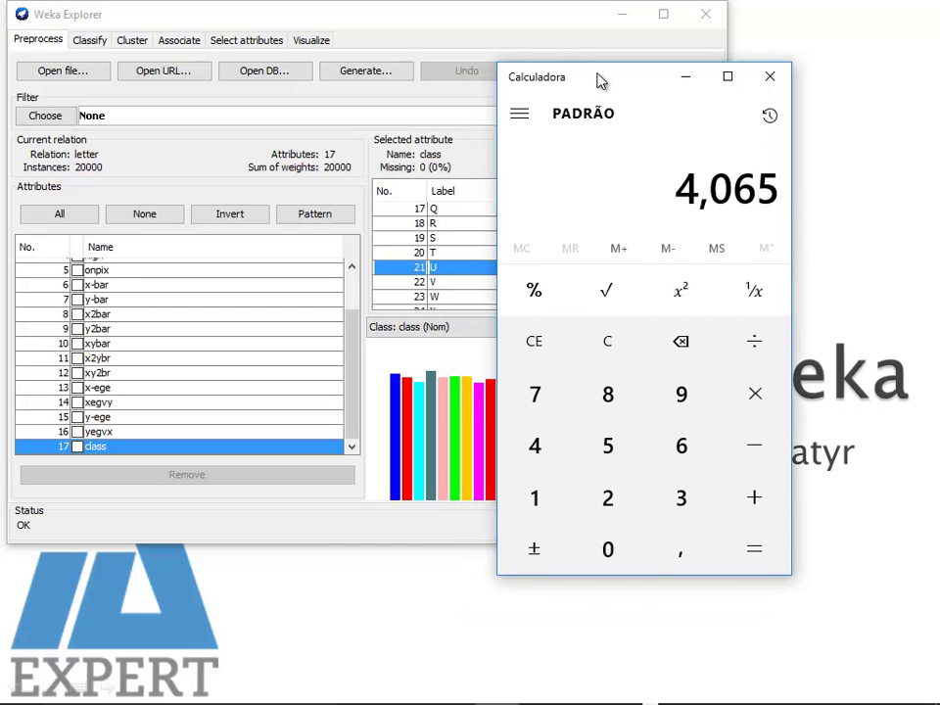
{"action": "left_click_drag", "start_coordinate": [600, 81], "coordinate": [636, 101]}
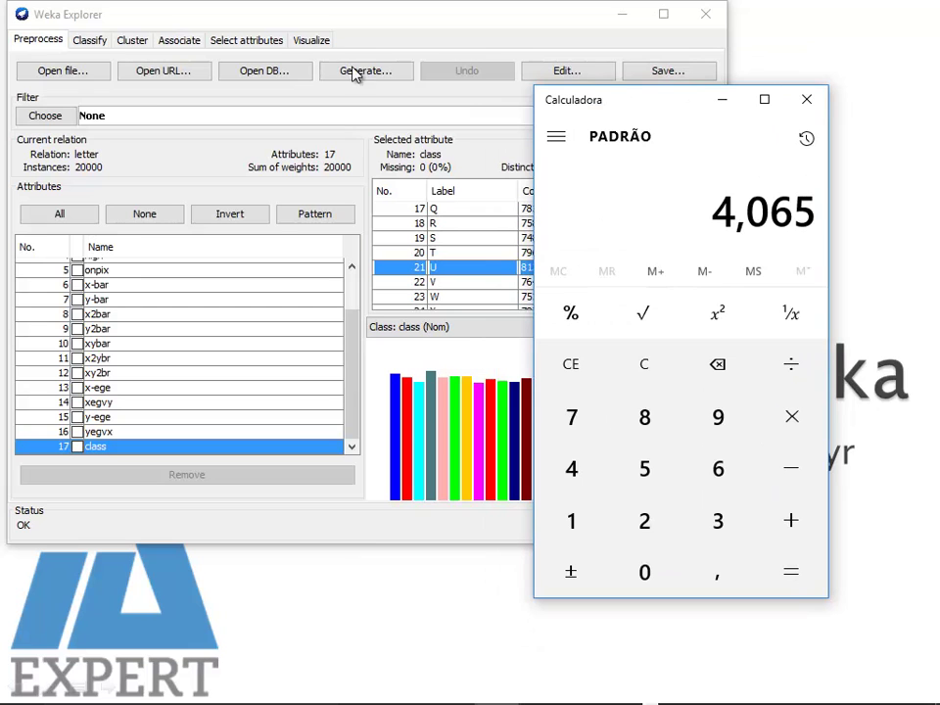
{"action": "left_click", "coordinate": [89, 41]}
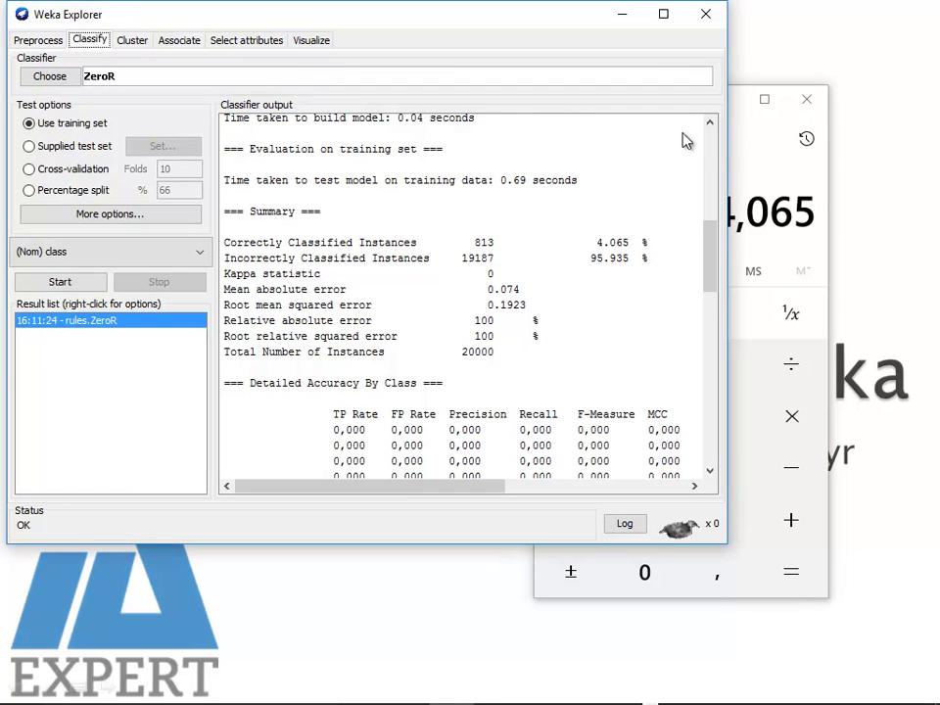
{"action": "left_click", "coordinate": [816, 193]}
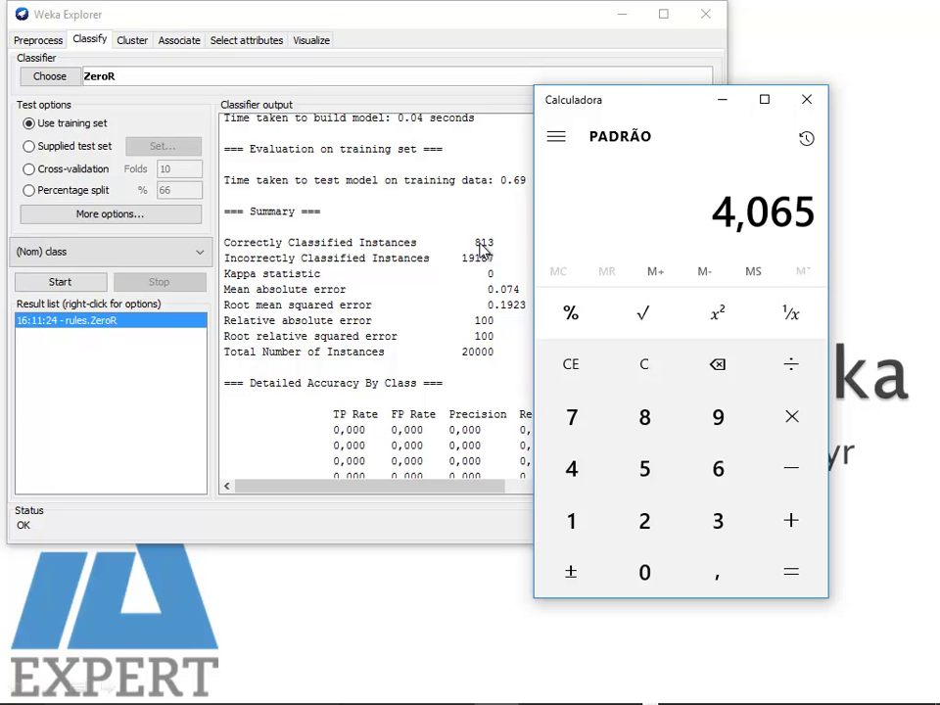
Run the NaiveBayes classifier on the training set and show its evaluation summary without the calculator window
{"action": "left_click", "coordinate": [50, 77]}
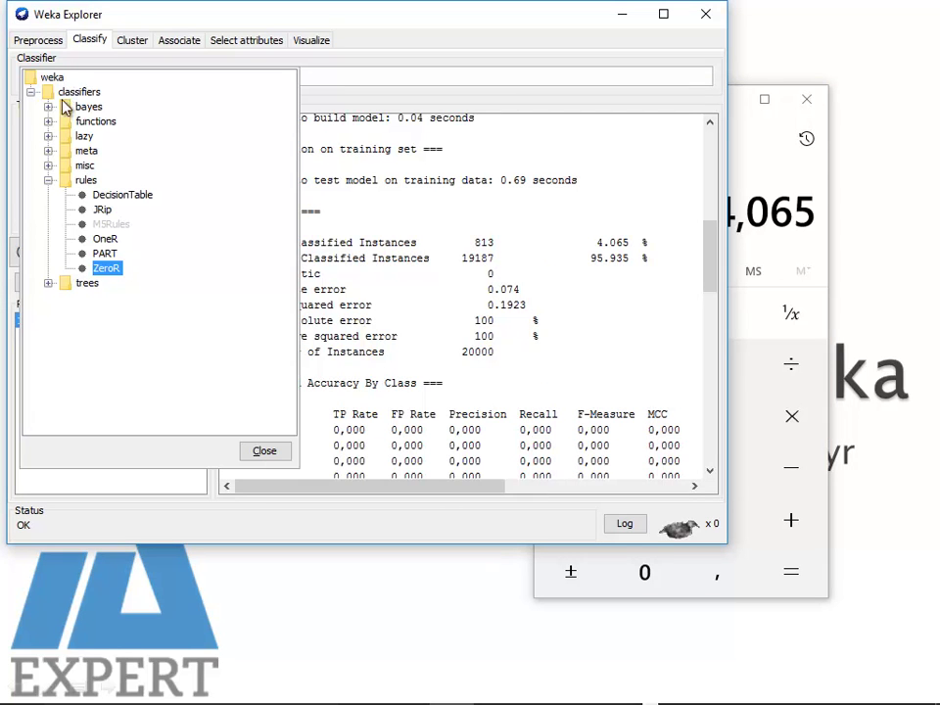
{"action": "left_click", "coordinate": [48, 106]}
{"action": "left_click", "coordinate": [88, 134]}
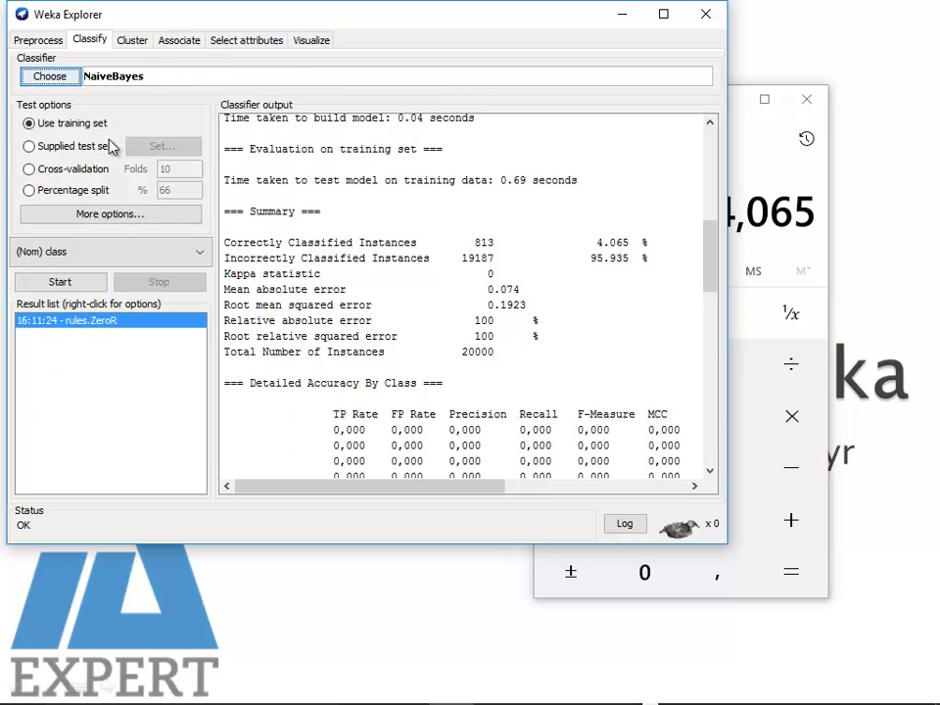
{"action": "left_click", "coordinate": [92, 286]}
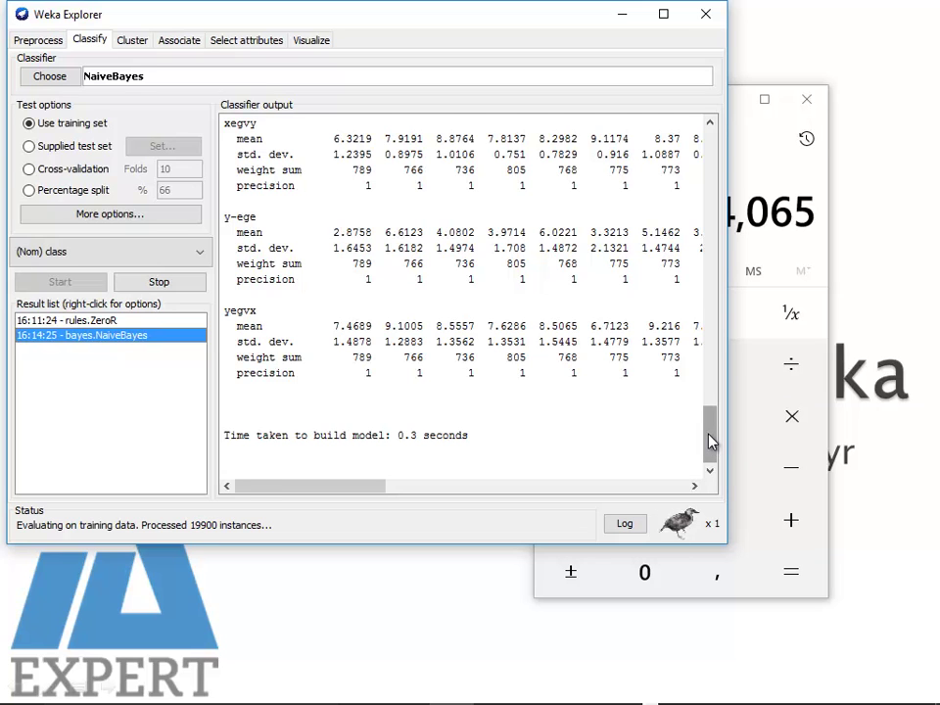
{"action": "left_click_drag", "start_coordinate": [712, 441], "coordinate": [716, 345]}
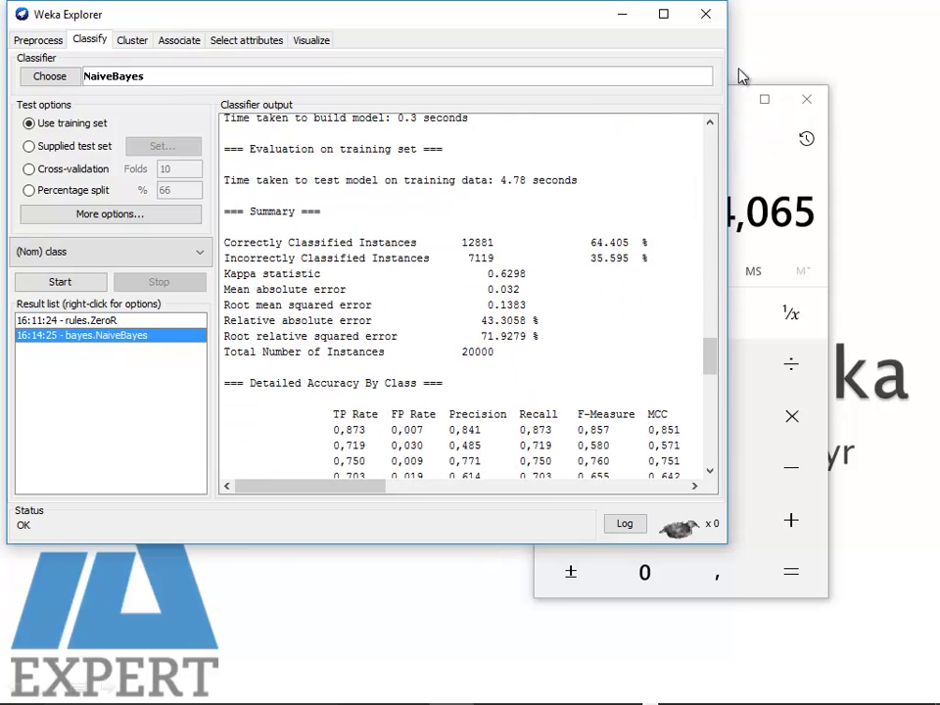
{"action": "left_click", "coordinate": [738, 98]}
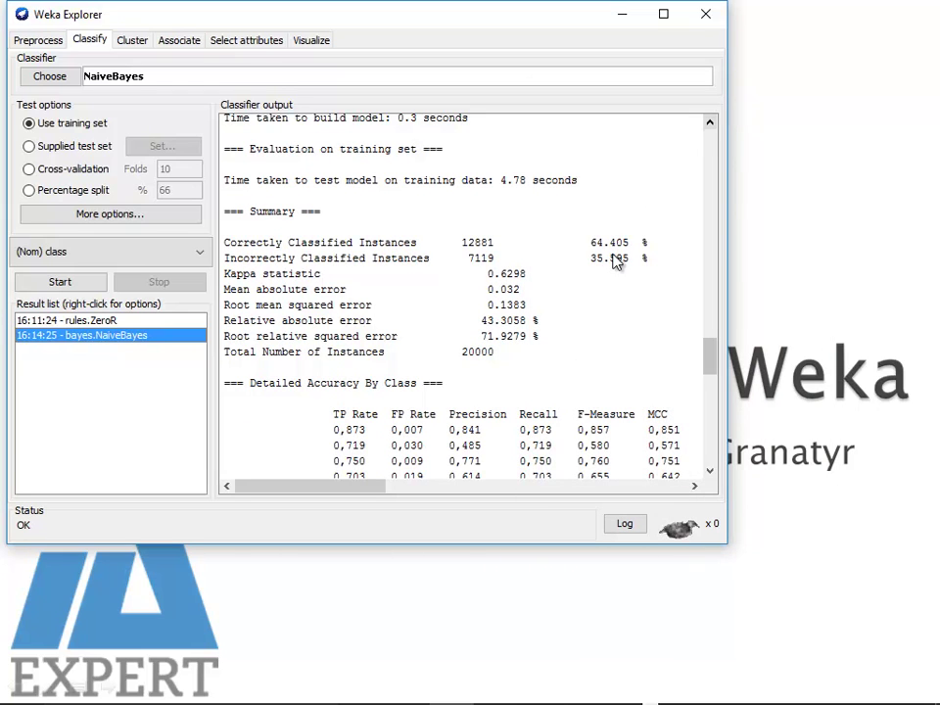